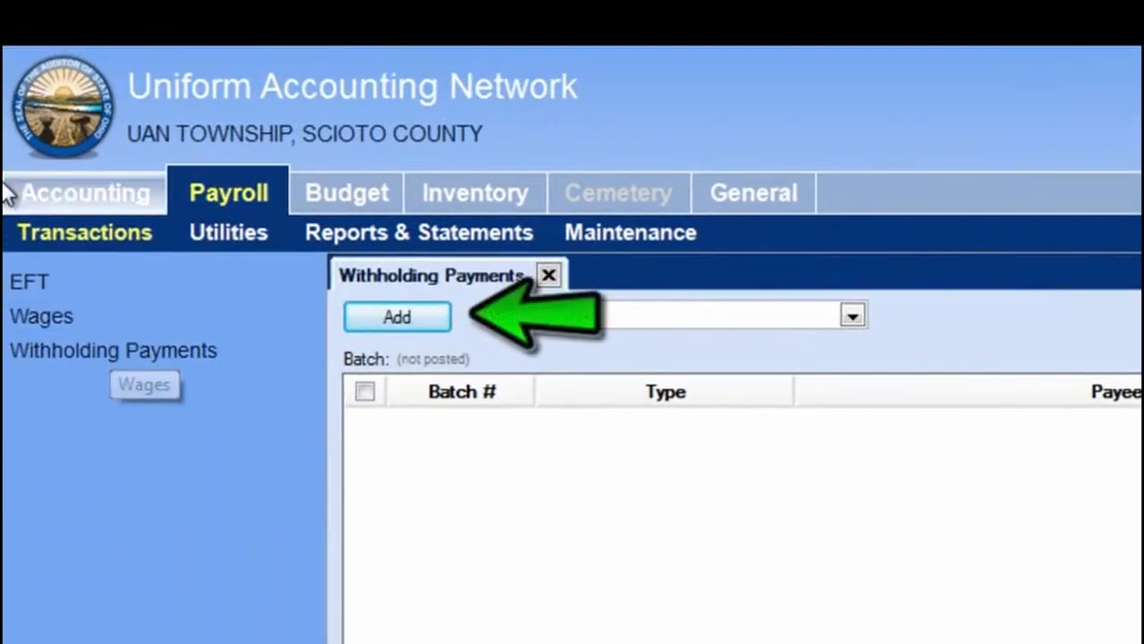
Start a new Regular - Electronic withholding payment with a post date of 08/26/2013.
left_click(398, 315)
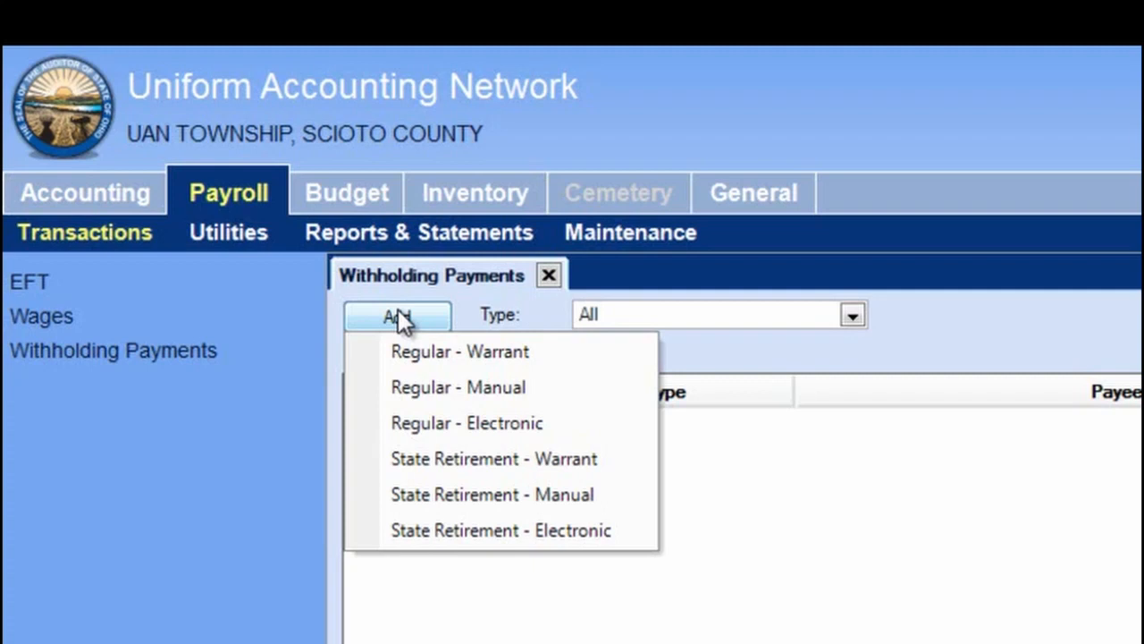
left_click(446, 425)
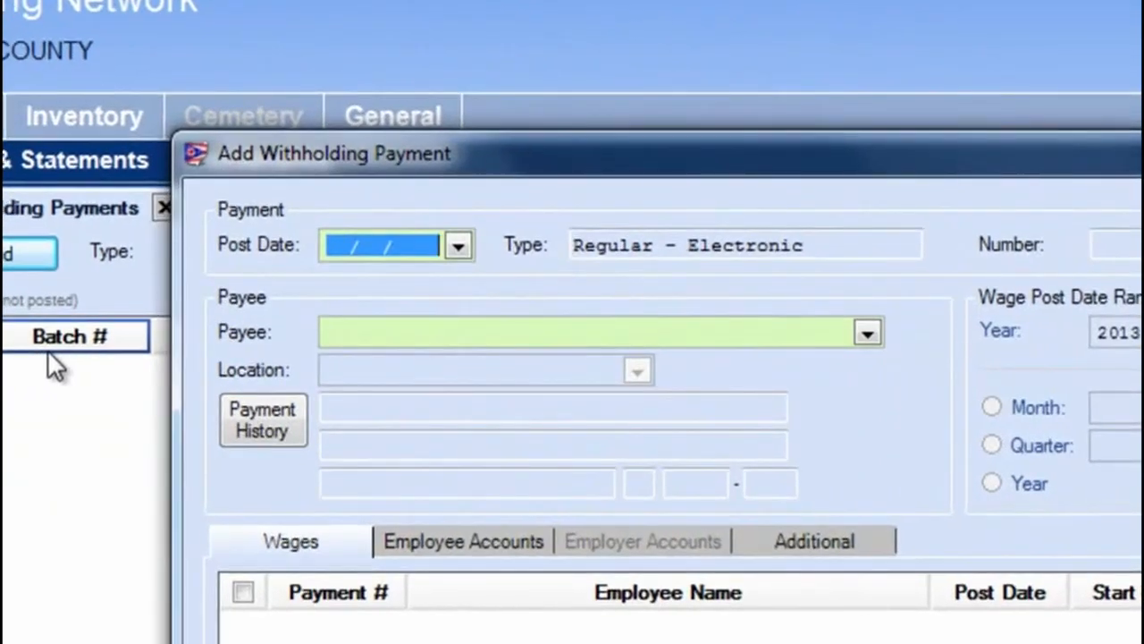
left_click(454, 250)
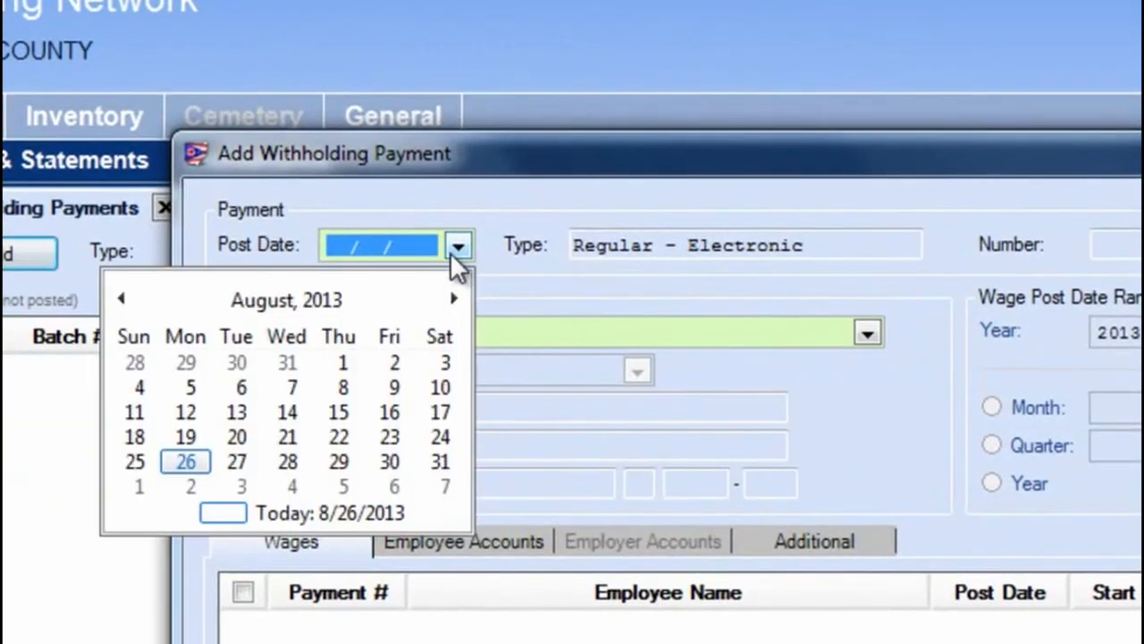
left_click(187, 462)
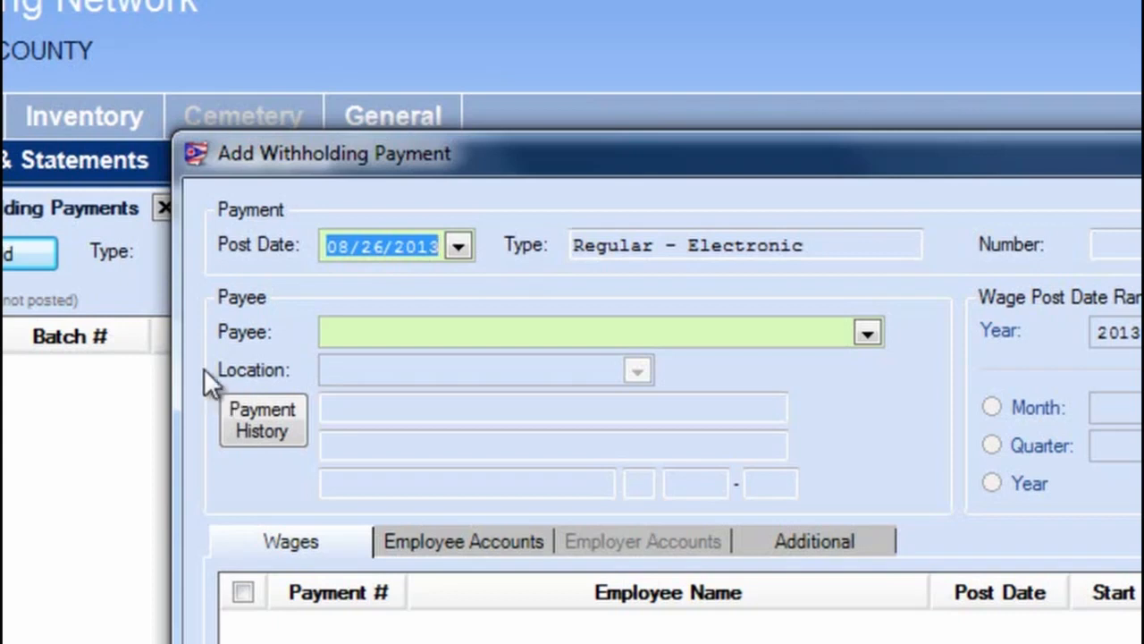
Set the payee to INTERNAL REVENUE SERVICE and review its payment history.
left_click(867, 332)
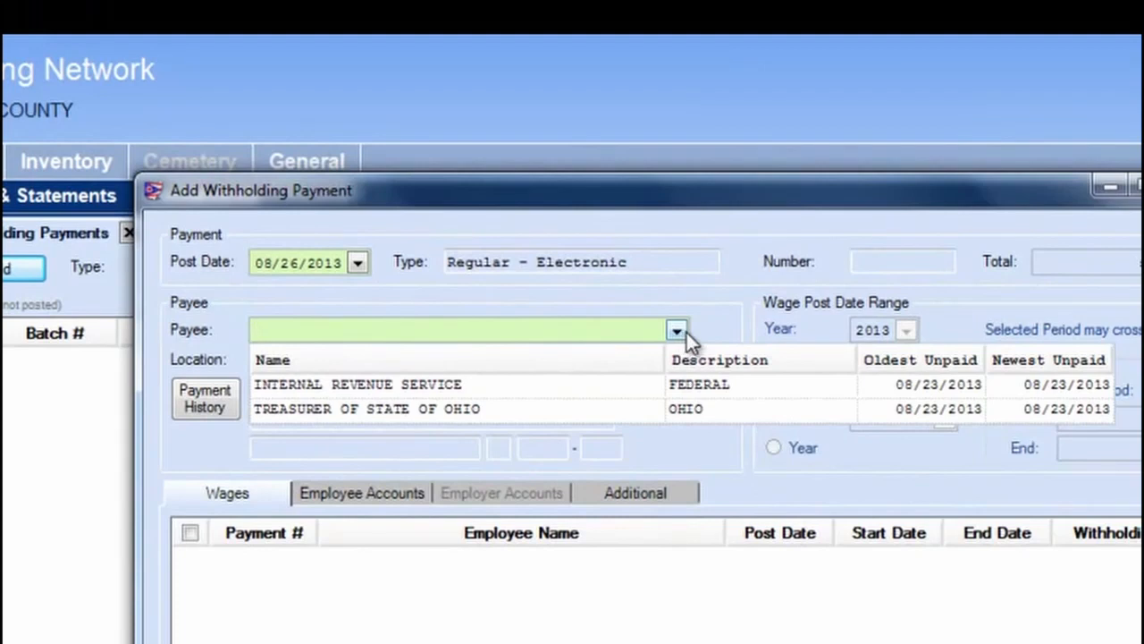
type("in")
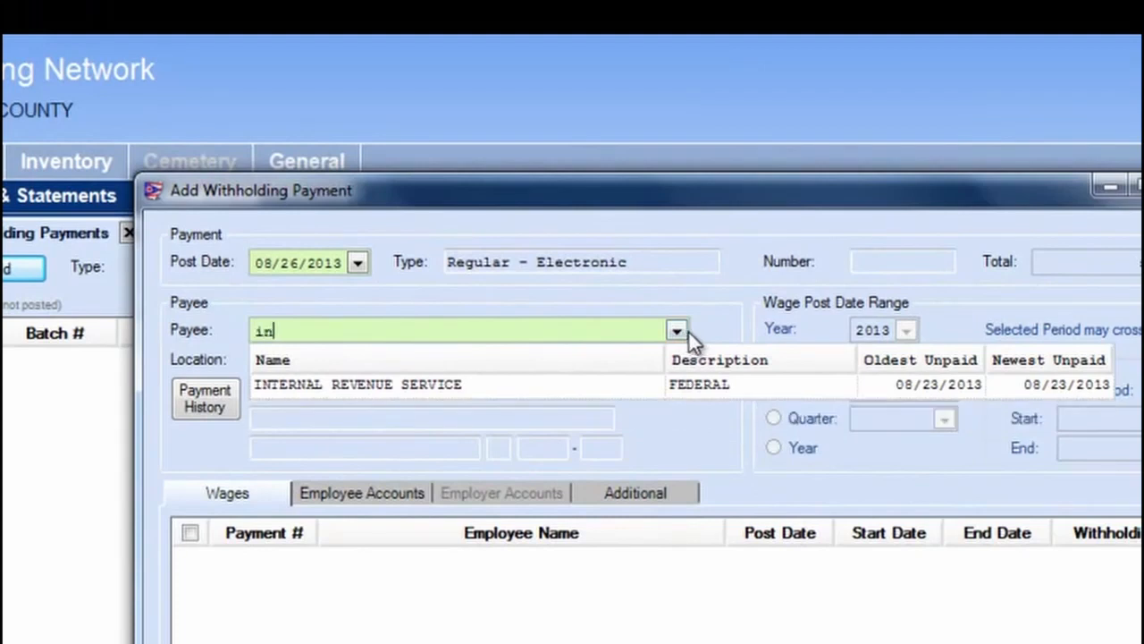
type("t")
left_click(598, 388)
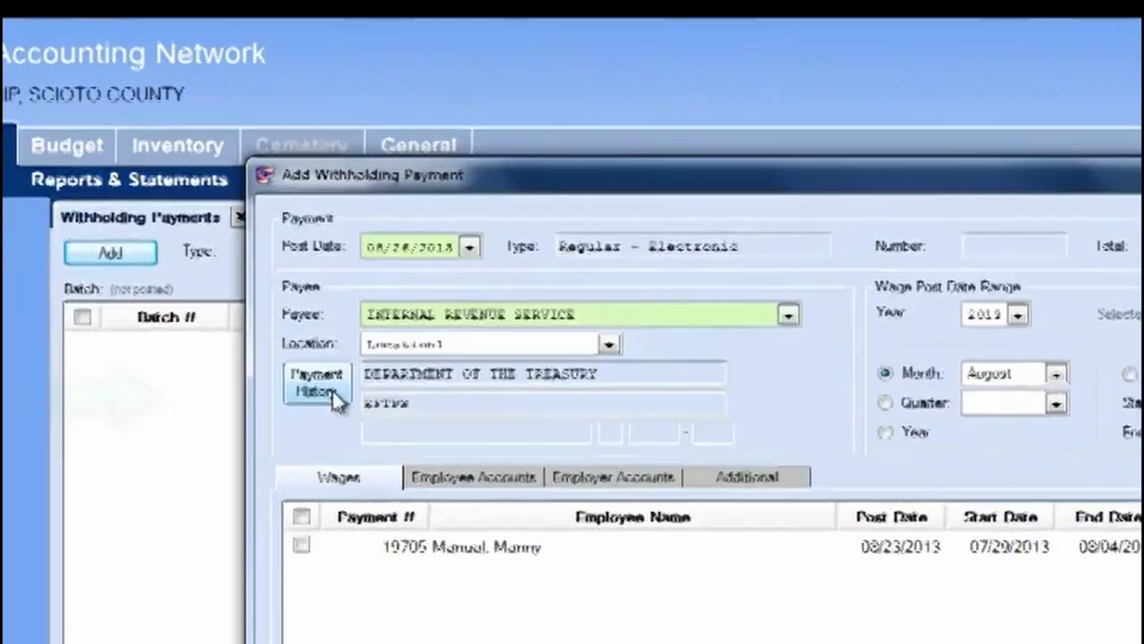
left_click(204, 398)
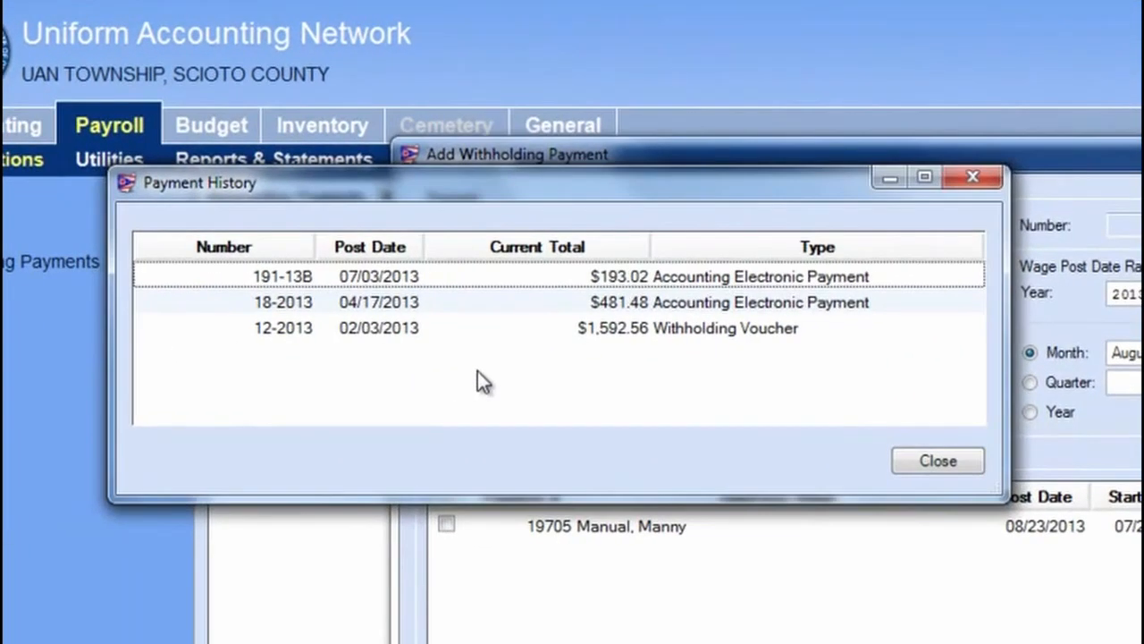
left_click(934, 461)
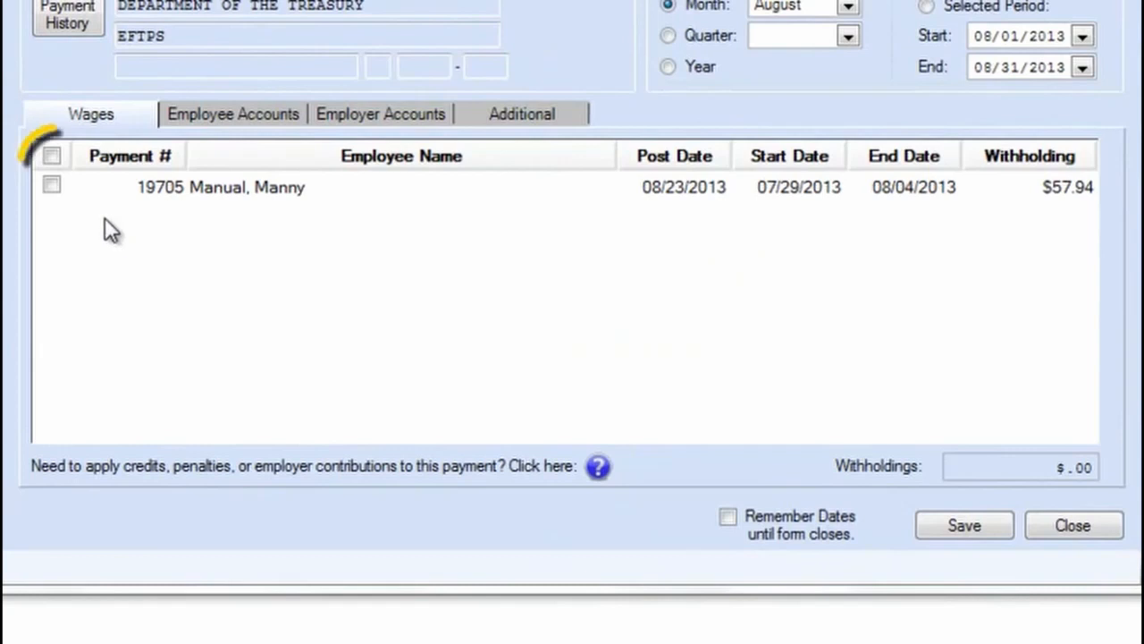
Include all listed August wage withholdings in the Internal Revenue Service payment.
left_click(47, 188)
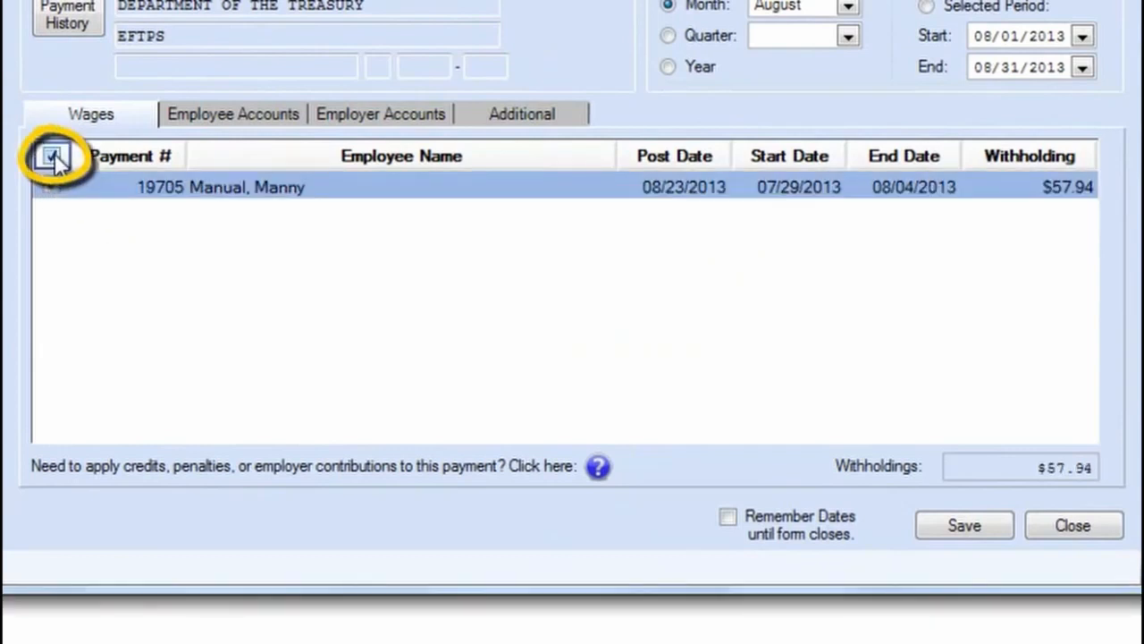
left_click(52, 158)
left_click(52, 158)
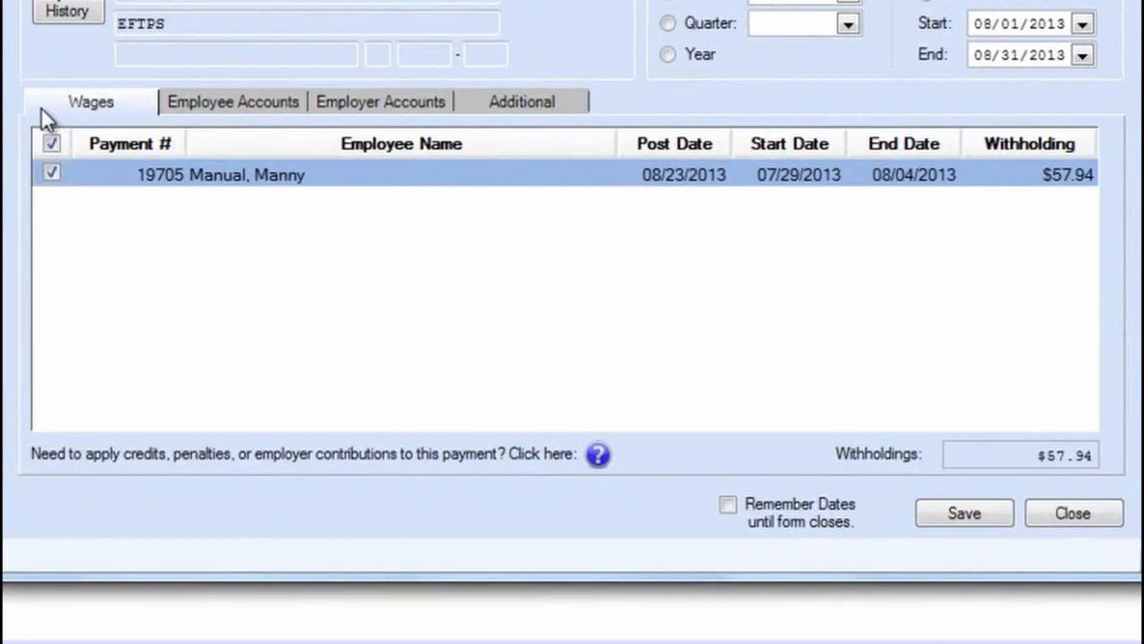
Review the payment's employee accounts, employer accounts and summary, and save it, closing the payment form.
left_click(236, 104)
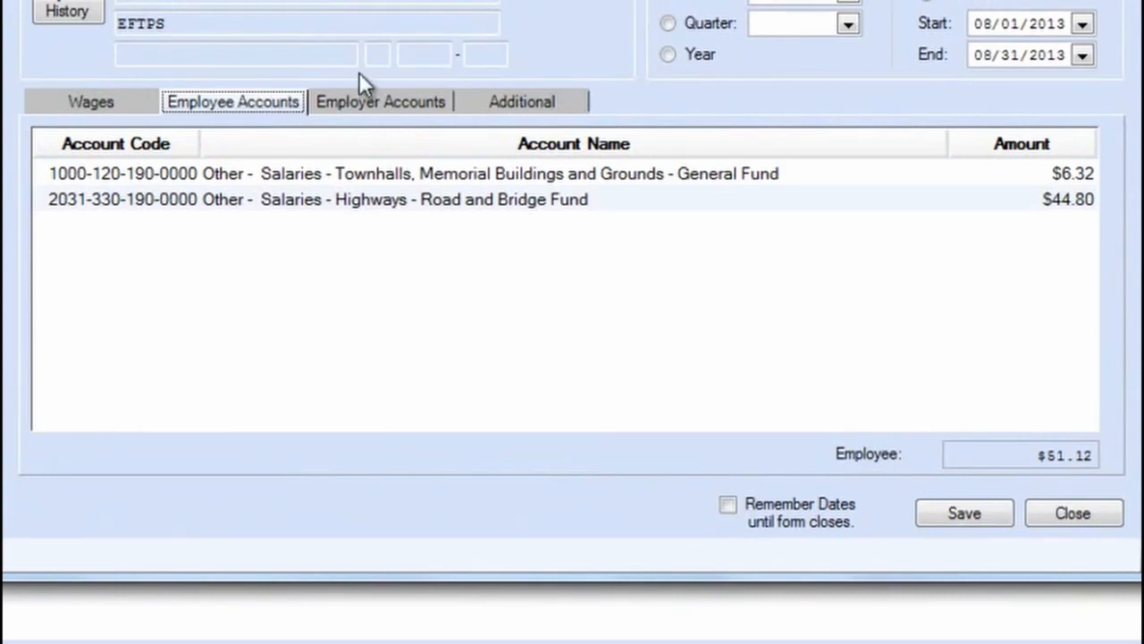
left_click(361, 106)
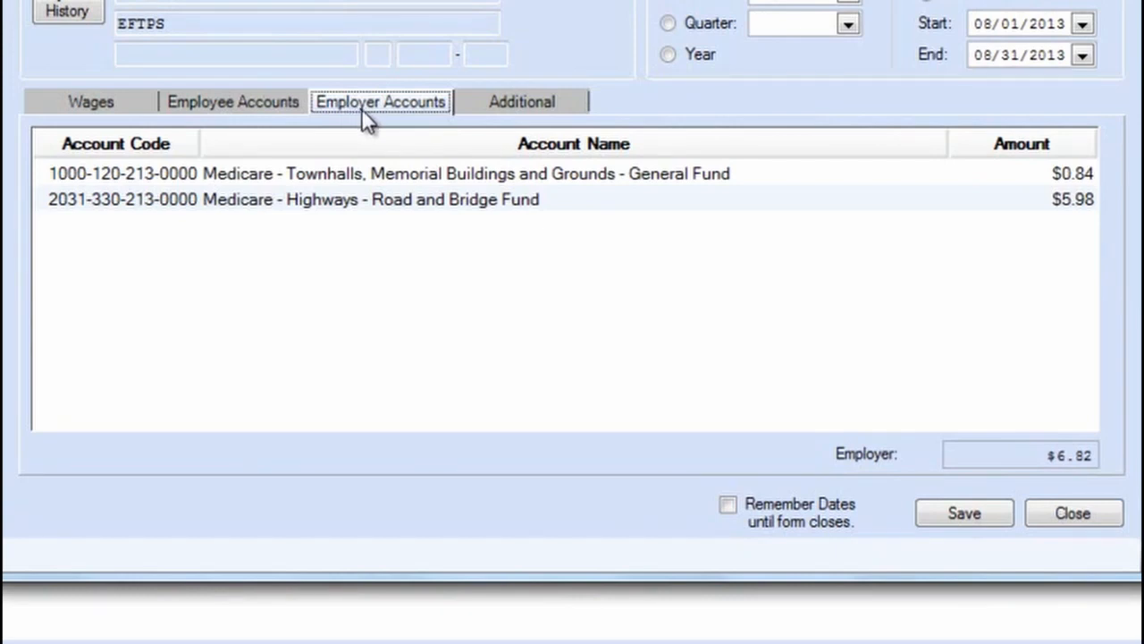
left_click(495, 113)
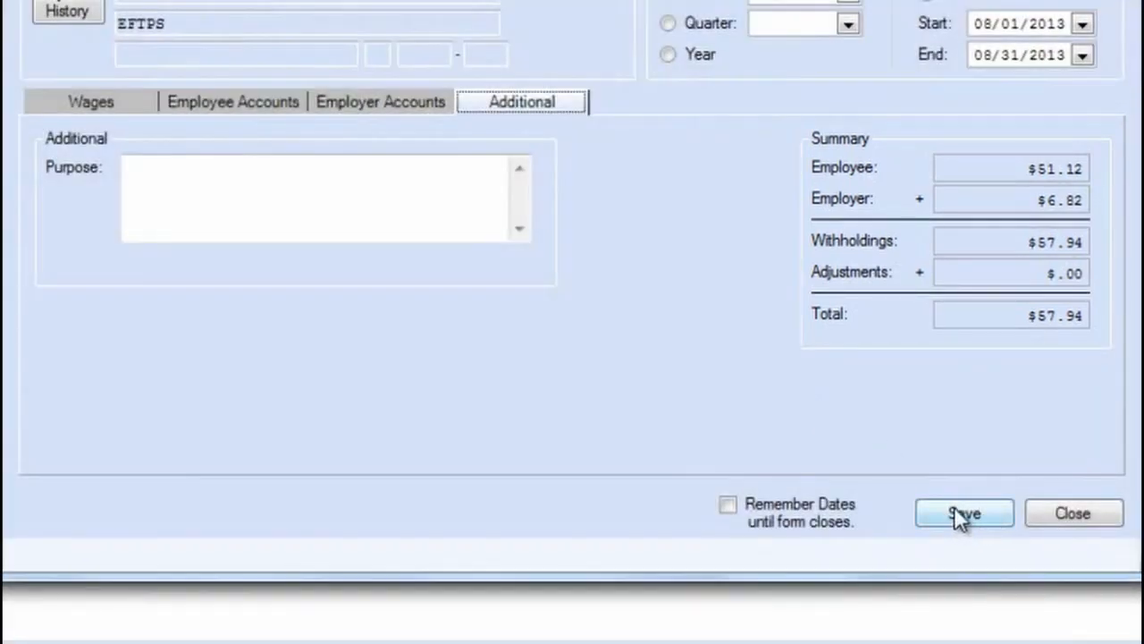
left_click(954, 508)
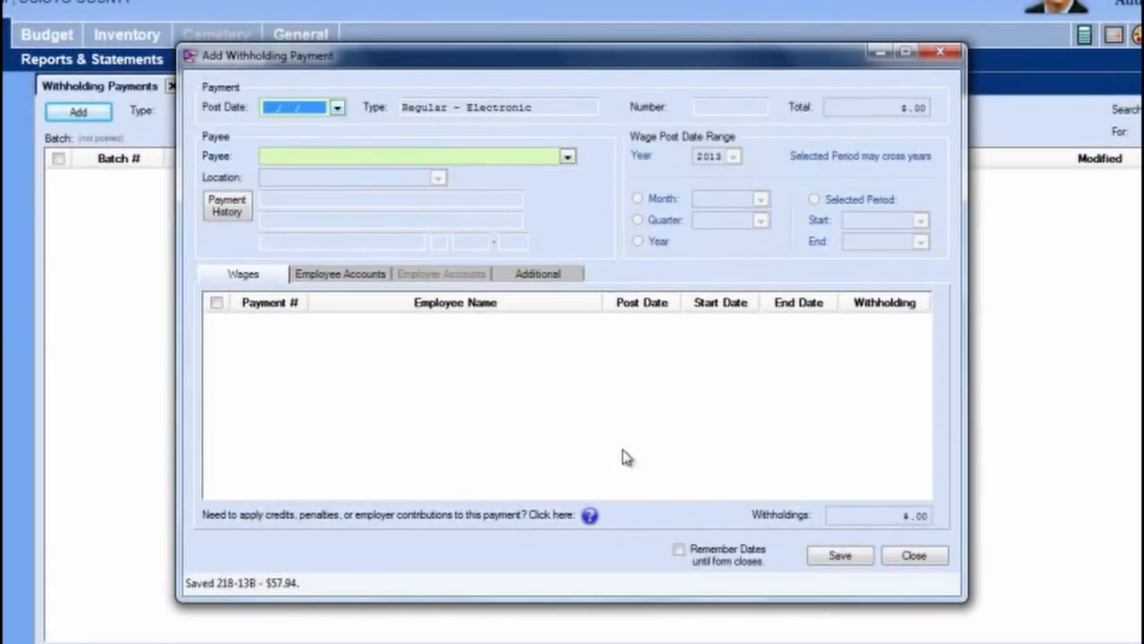
left_click(921, 556)
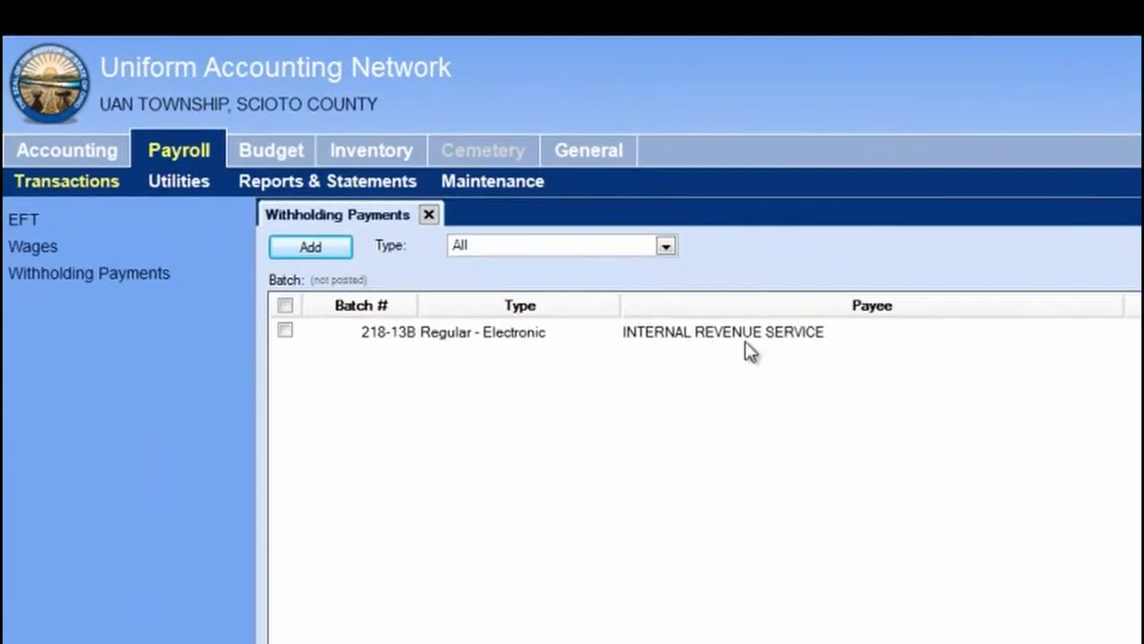
Post the Internal Revenue Service payment batch and print its withholding voucher, confirming that all items printed.
left_click(288, 332)
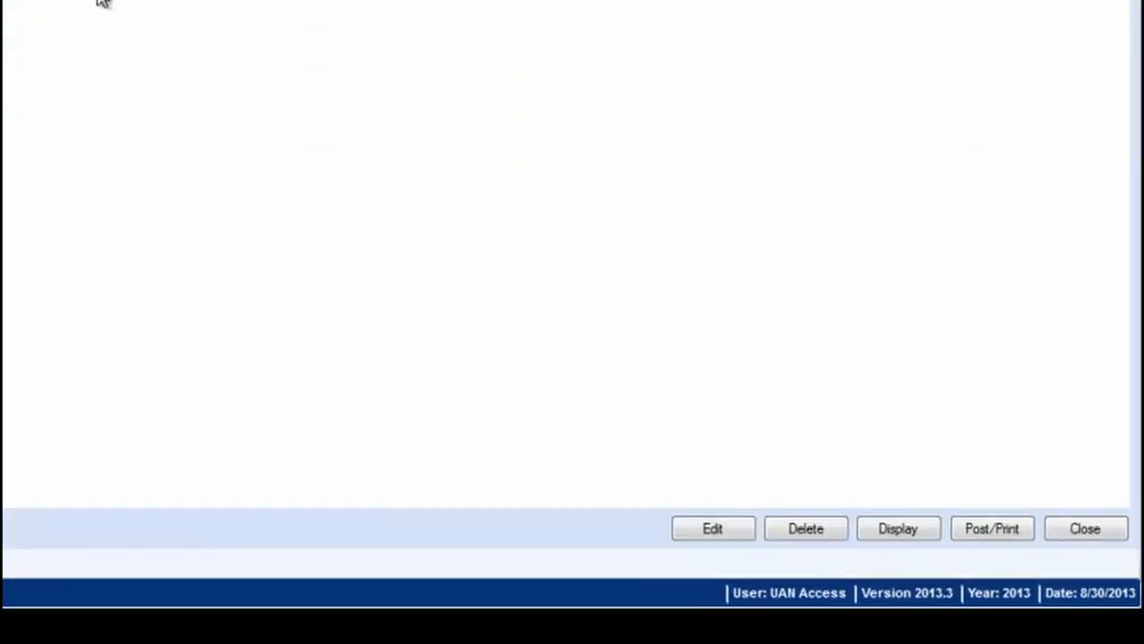
left_click(988, 529)
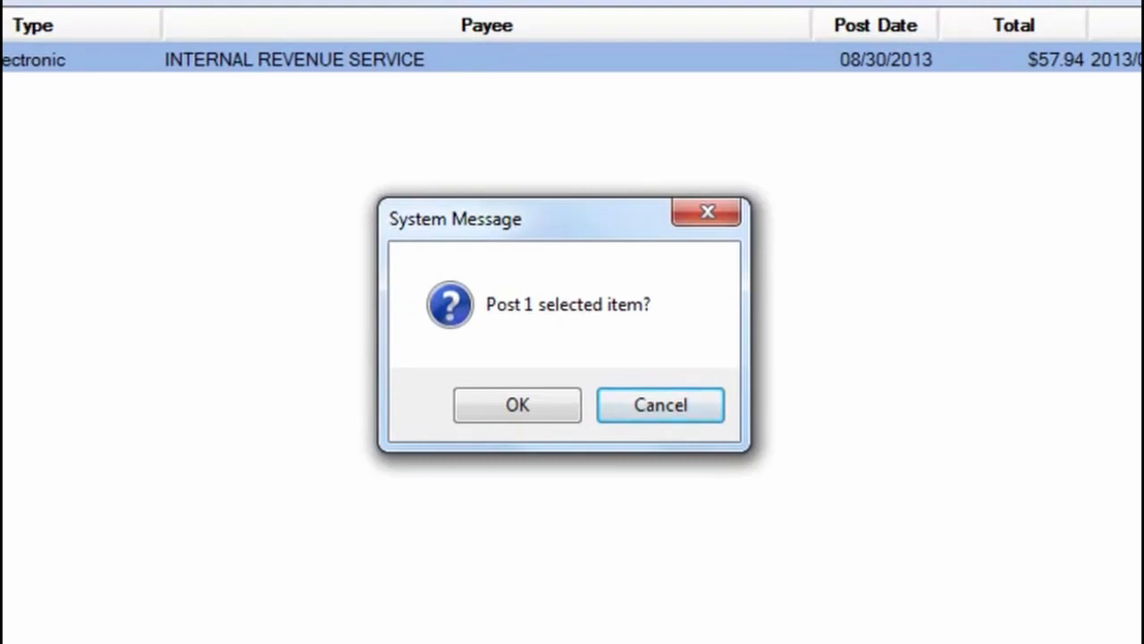
left_click(525, 410)
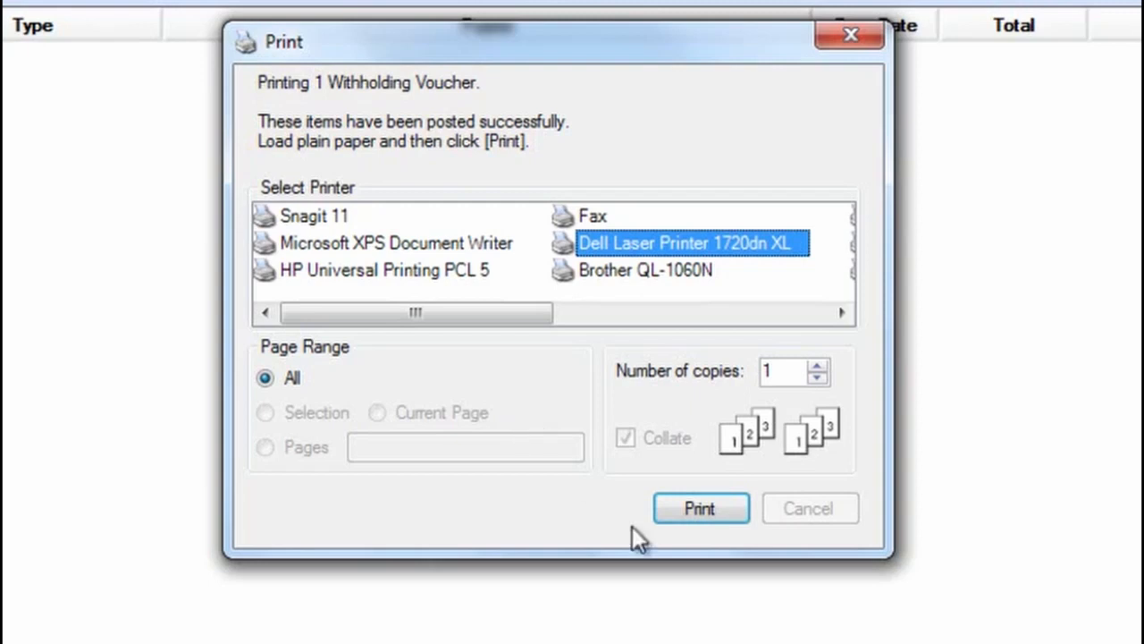
left_click(697, 512)
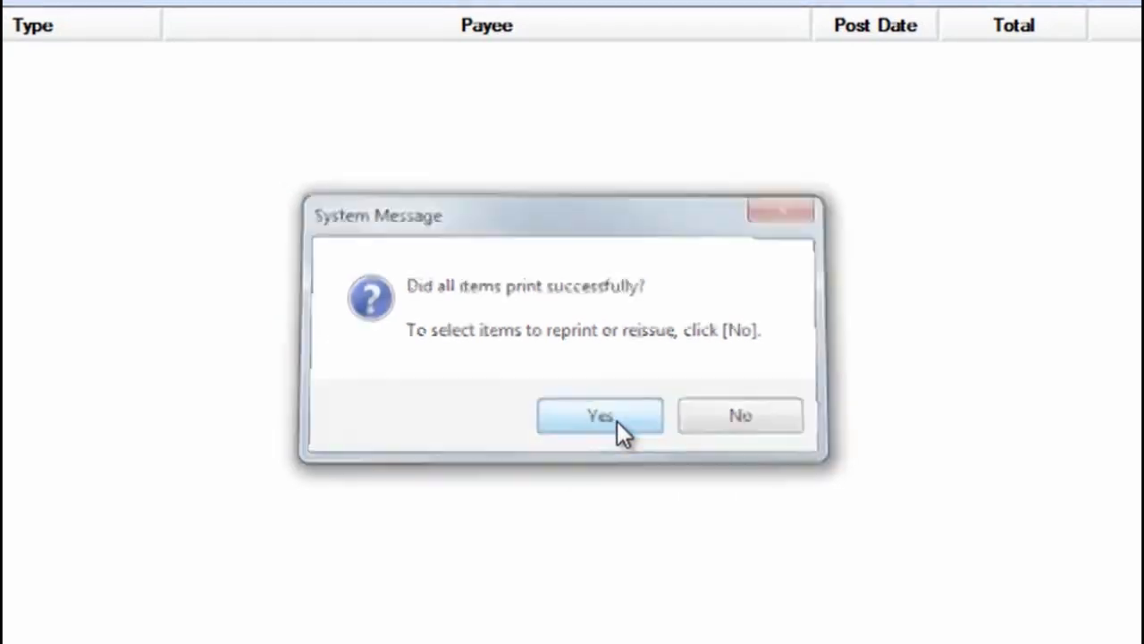
left_click(617, 421)
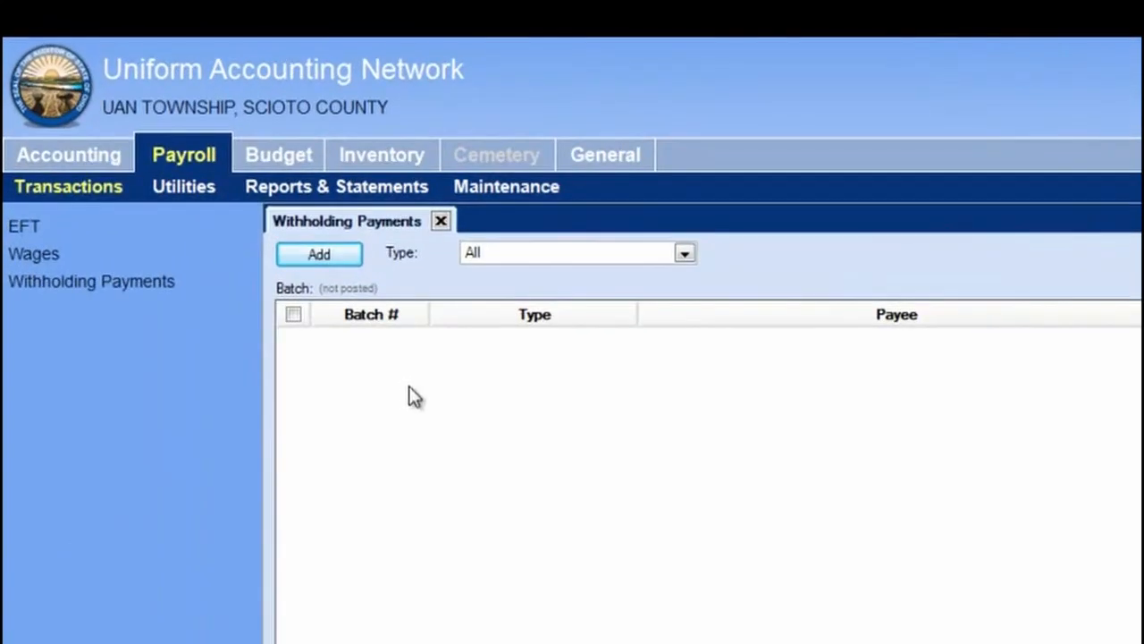
Start a new State Retirement - Electronic withholding payment with a post date of 08/30/2013.
left_click(322, 257)
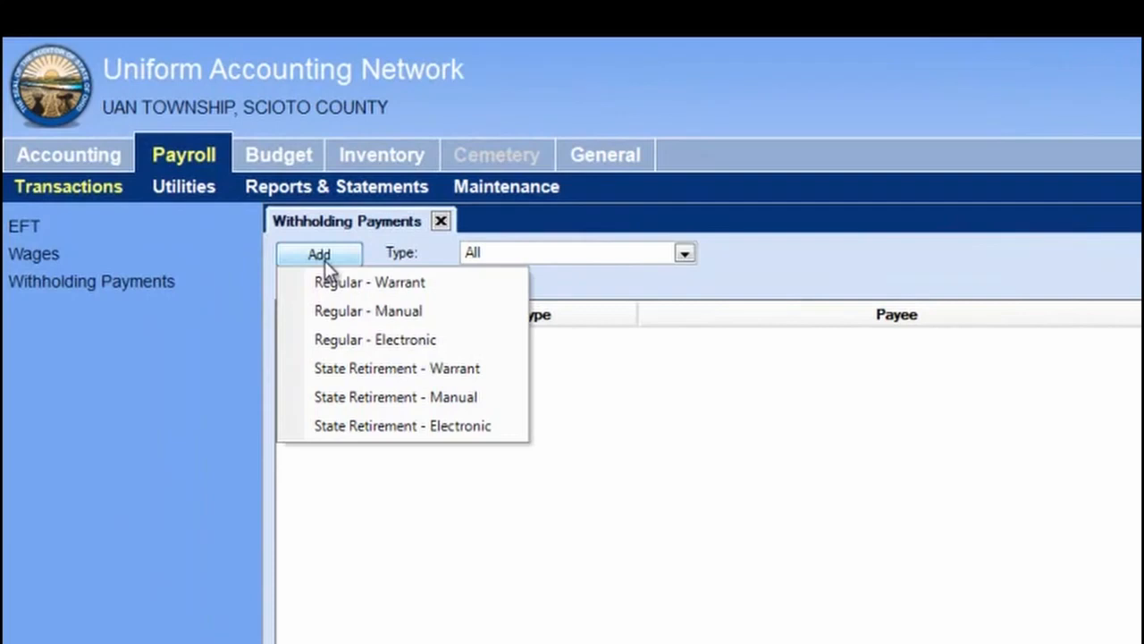
left_click(391, 426)
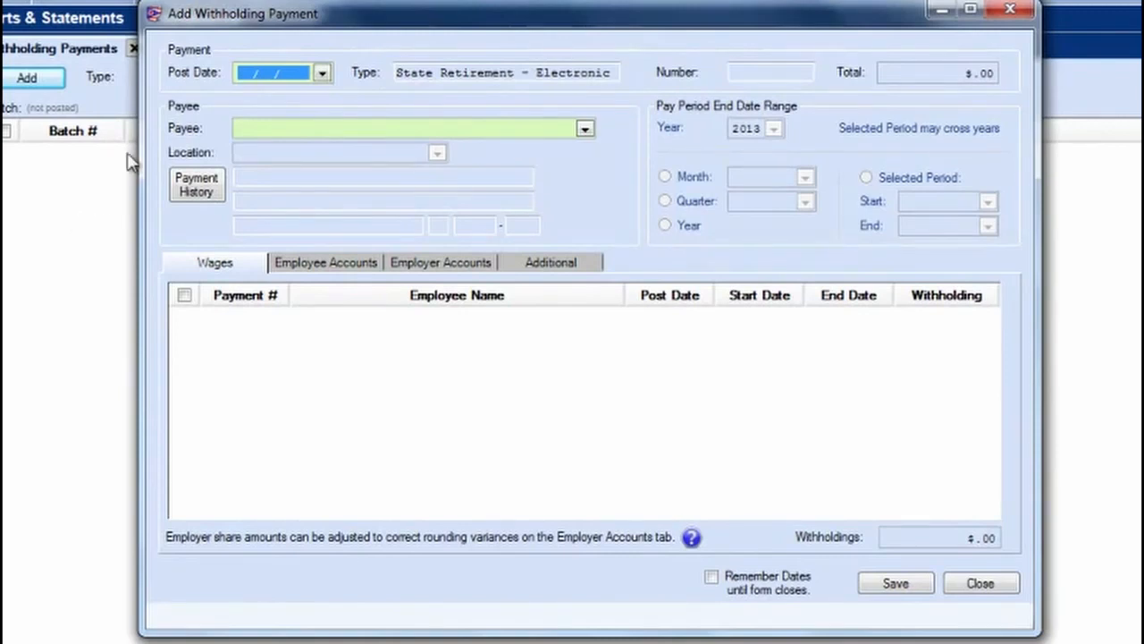
left_click(322, 72)
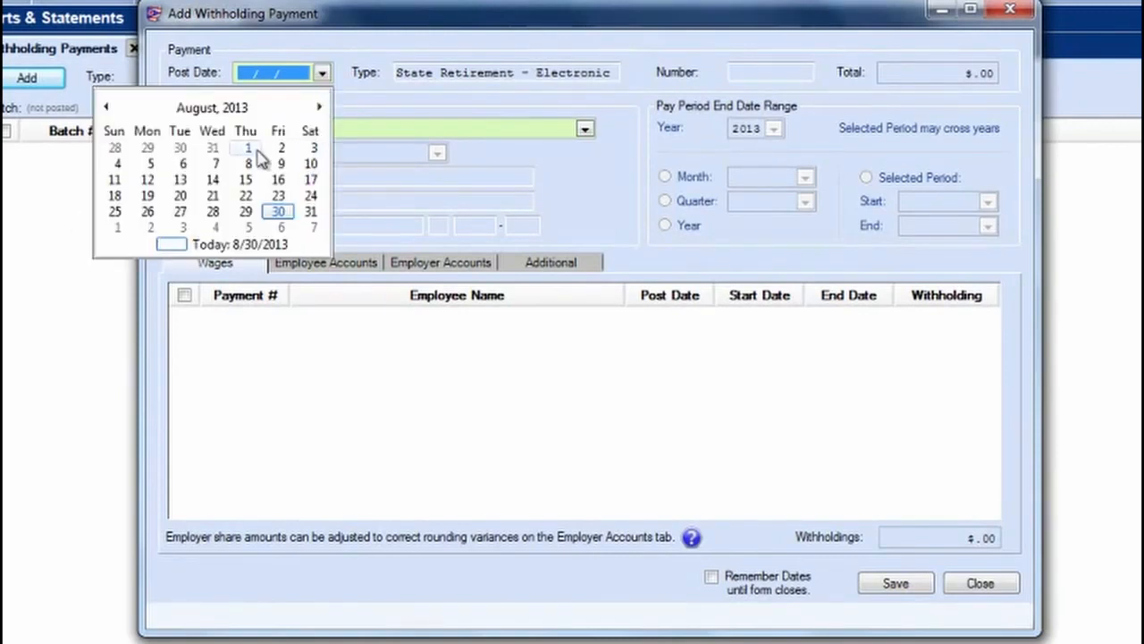
left_click(282, 213)
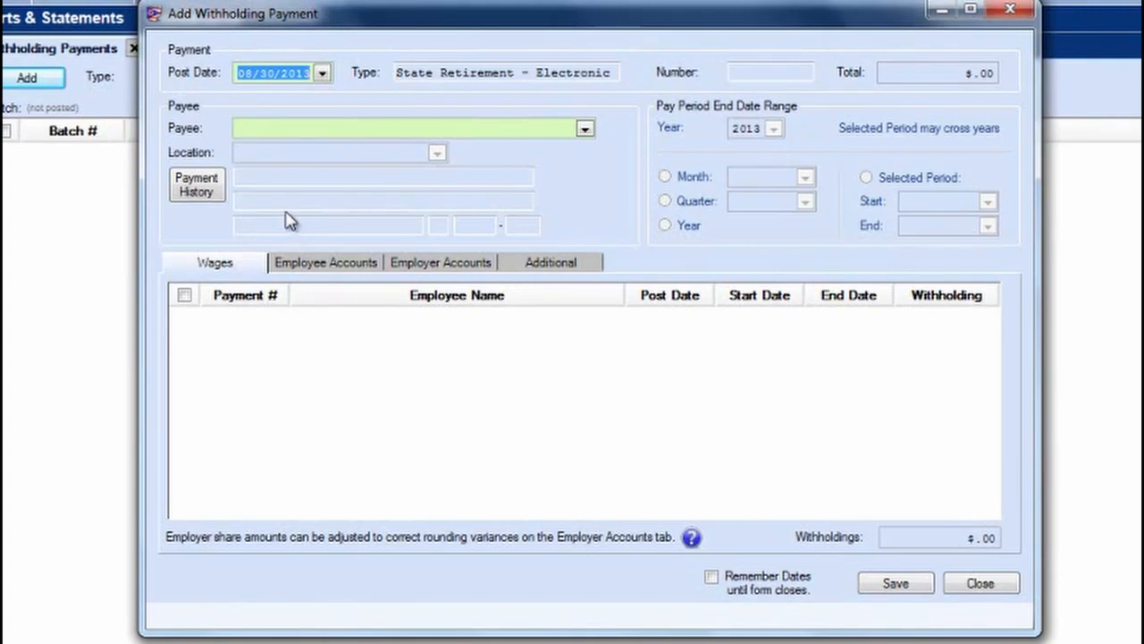
Set the payee to OHIO PUBLIC EMPLOYEES RETIREMENT SYSTEM and include the listed August wage withholding.
left_click(592, 132)
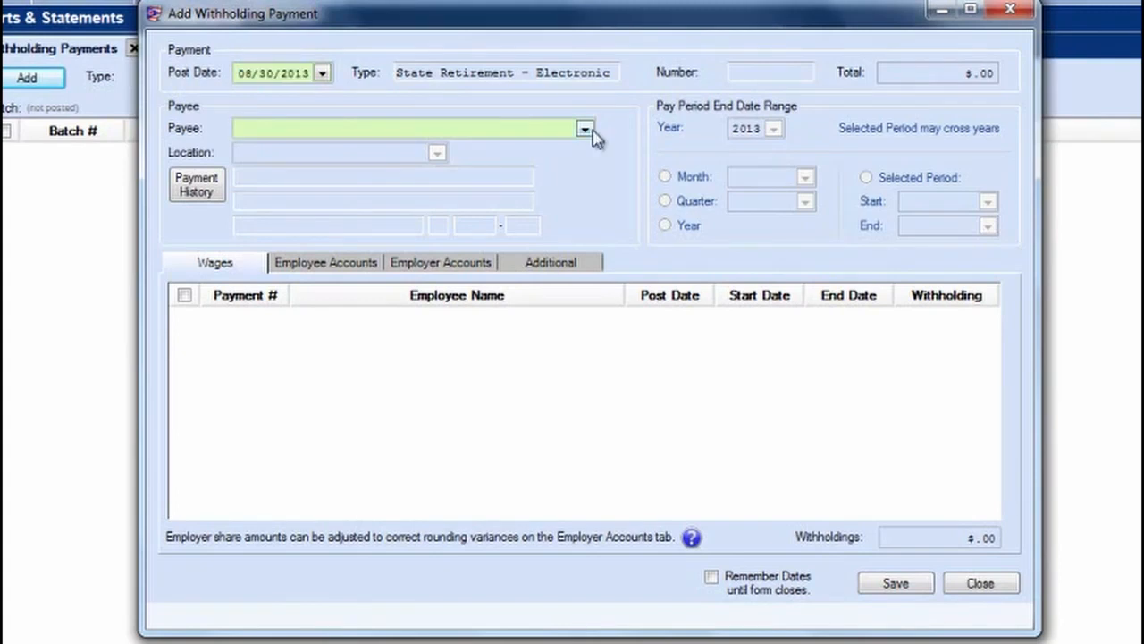
left_click(590, 131)
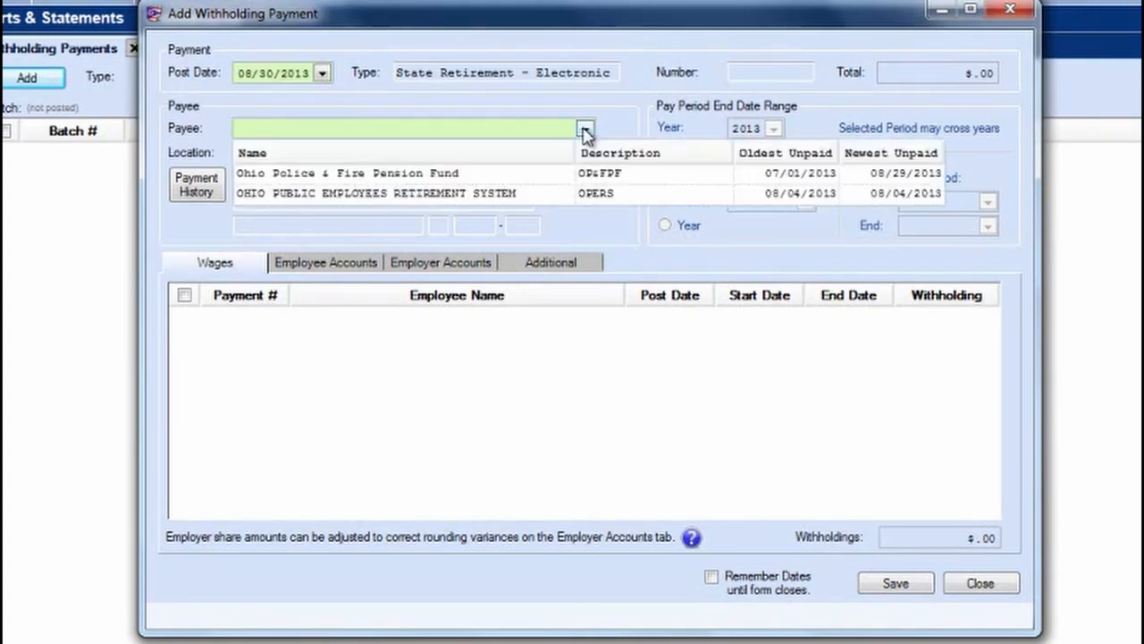
left_click(496, 195)
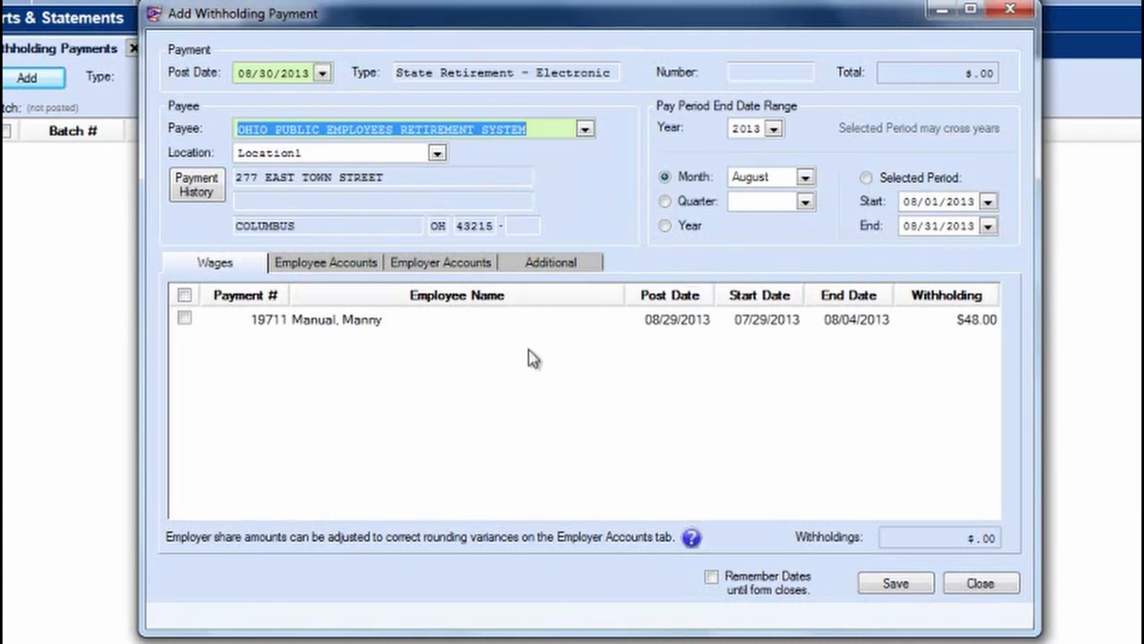
left_click(185, 319)
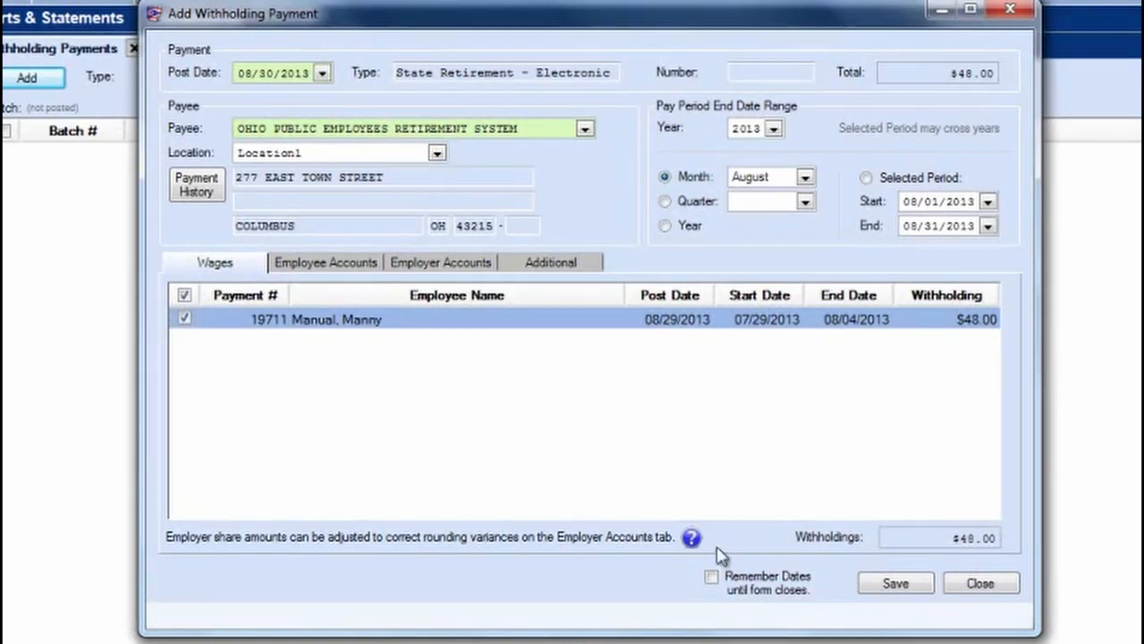
Read the help on employer-share rounding and enter an adjustment of -0.03 for the Townhalls employer account.
left_click(691, 538)
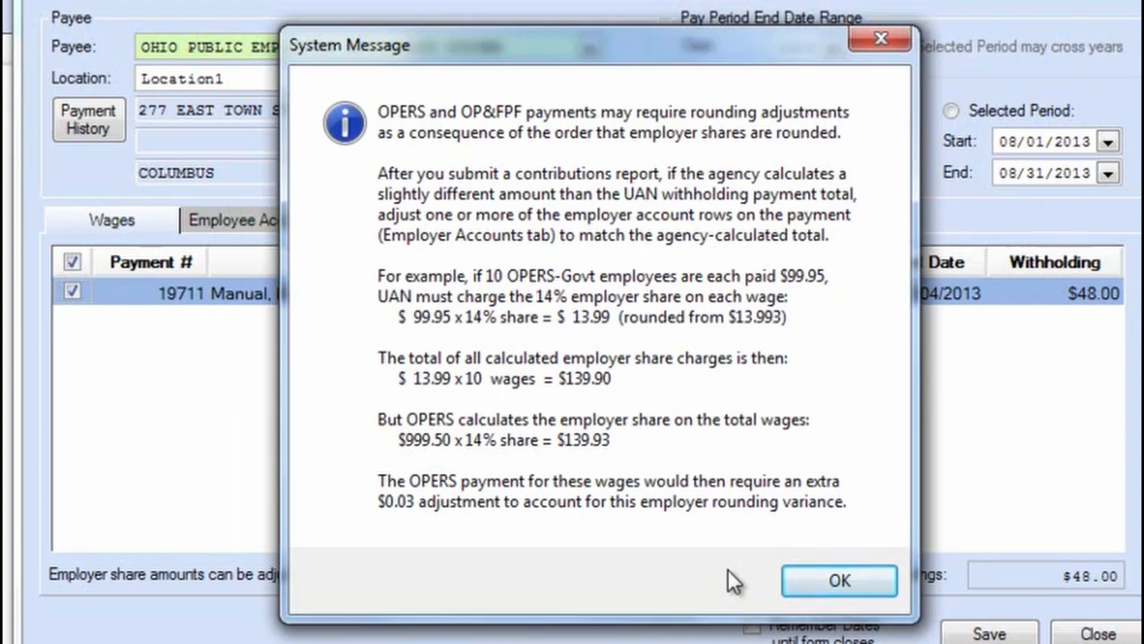
left_click(846, 579)
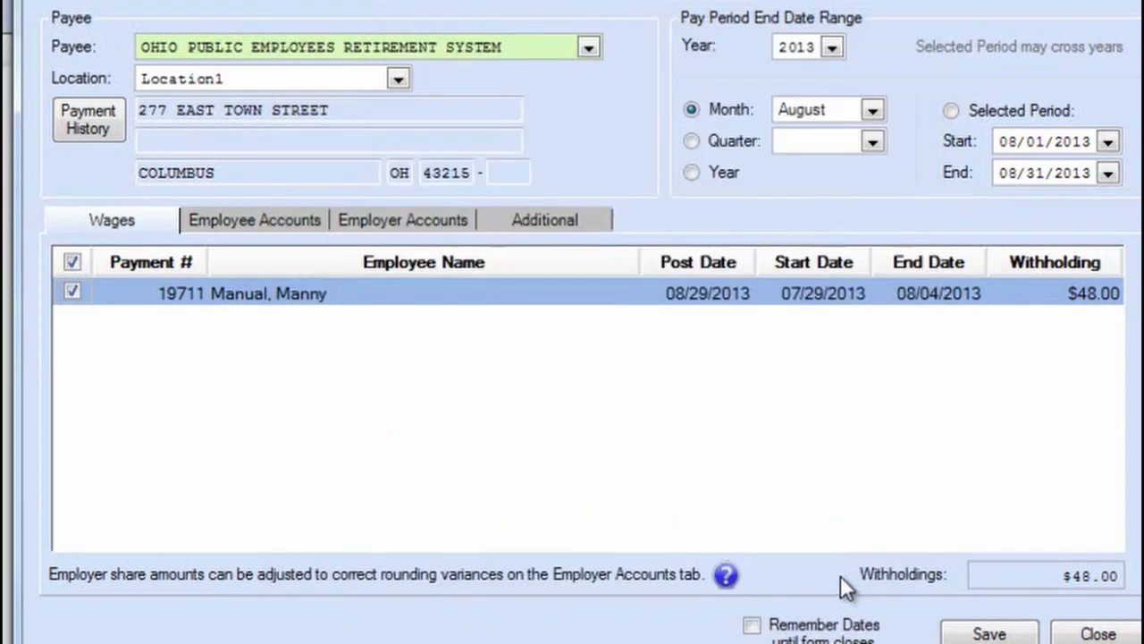
left_click(430, 226)
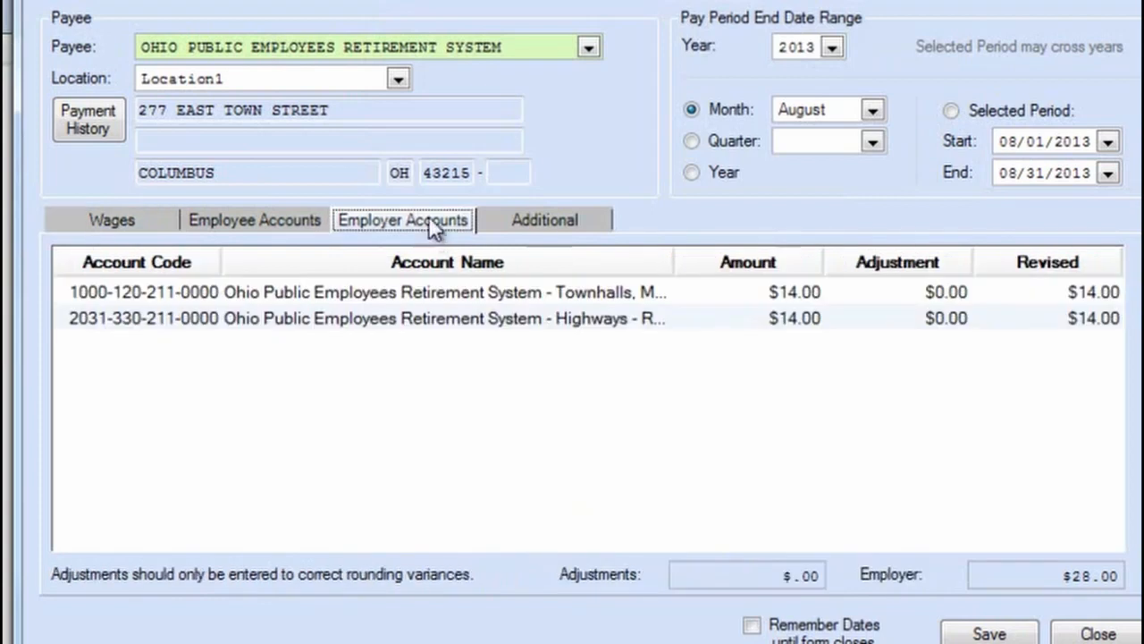
left_click(938, 288)
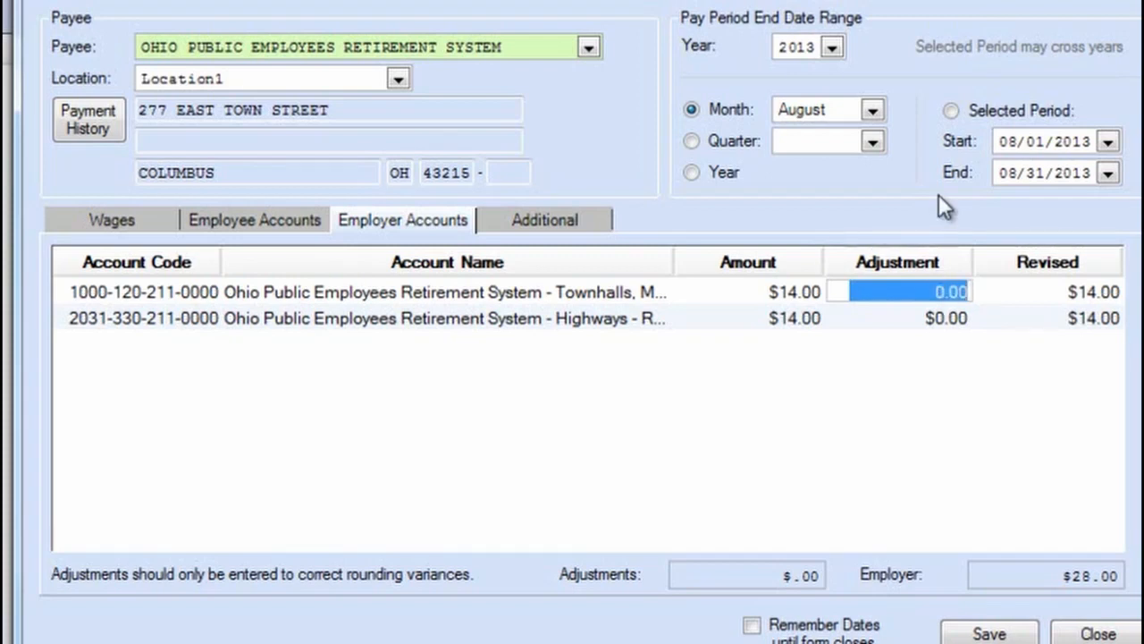
key("BackSpace")
type("-")
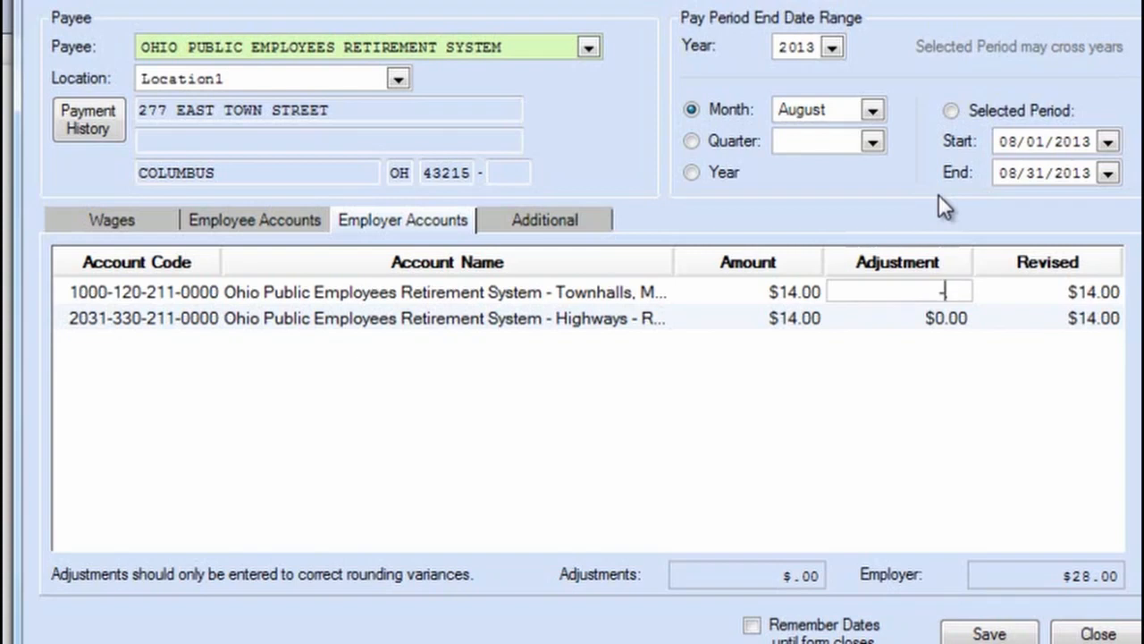
type(".03")
key("Tab")
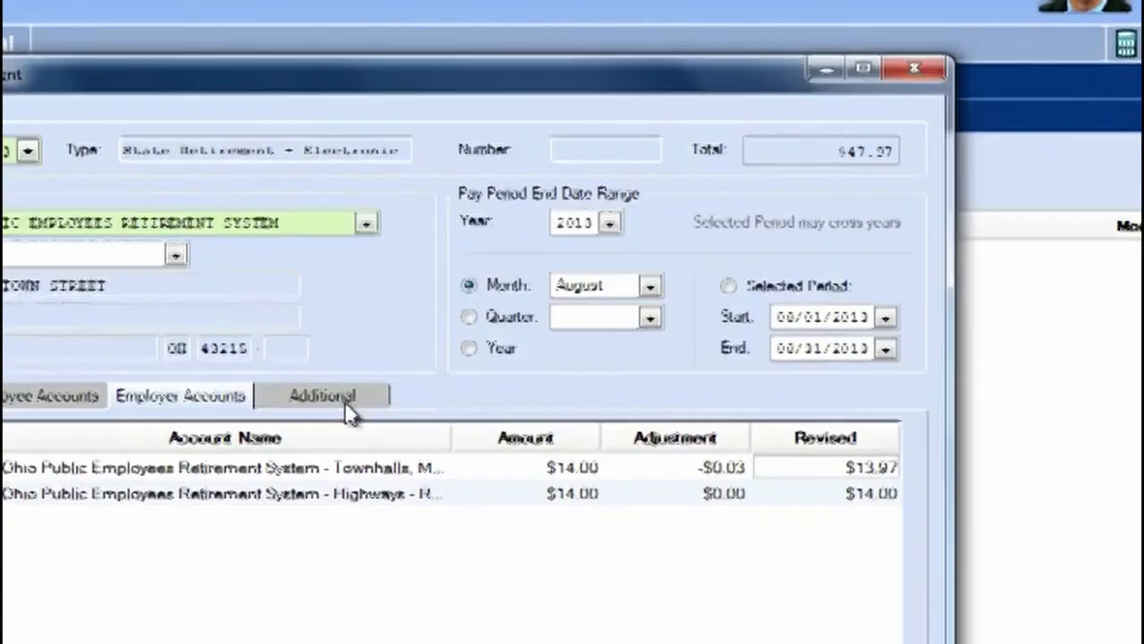
Review the retirement payment's additional information and summary, and save the payment.
left_click(299, 451)
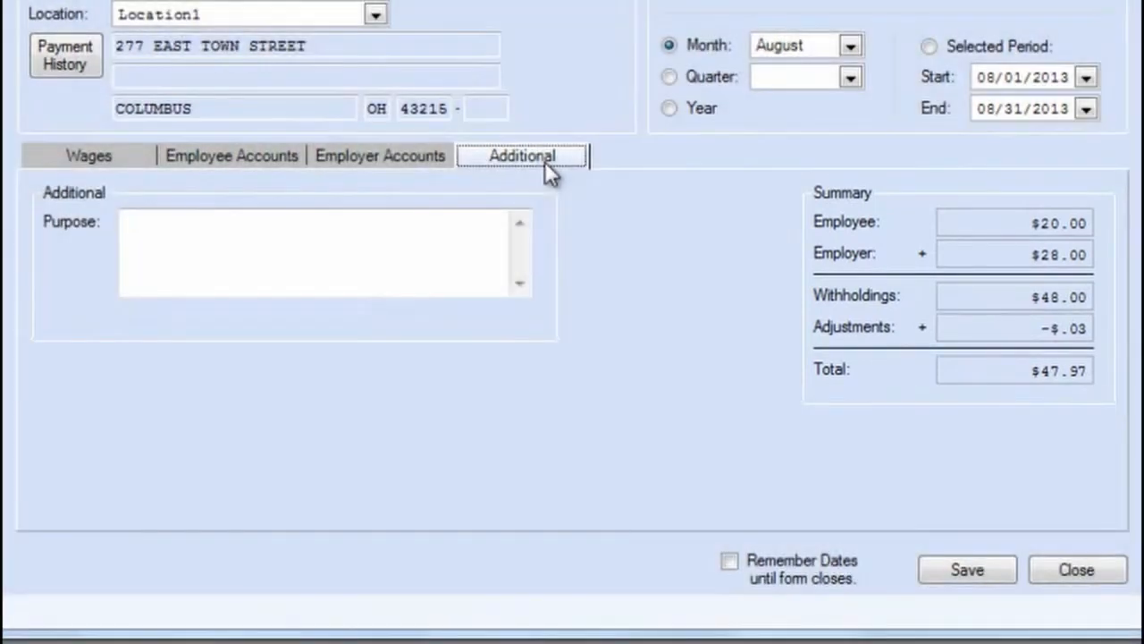
left_click(972, 565)
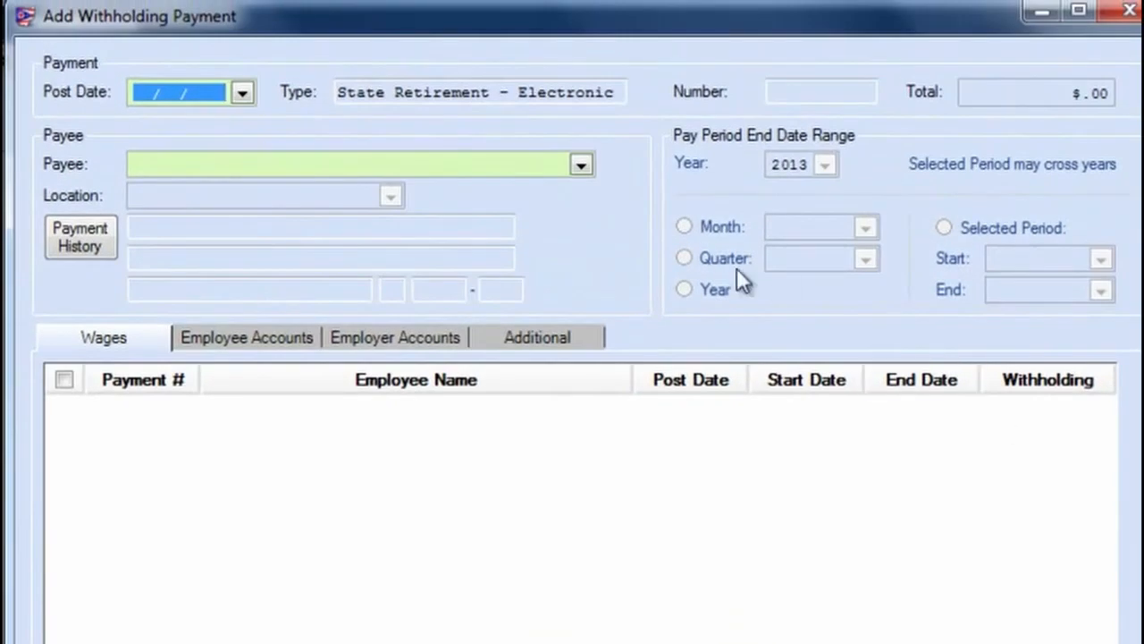
Check the payee list for remaining unpaid state retirement payees and close the payment form.
left_click(582, 165)
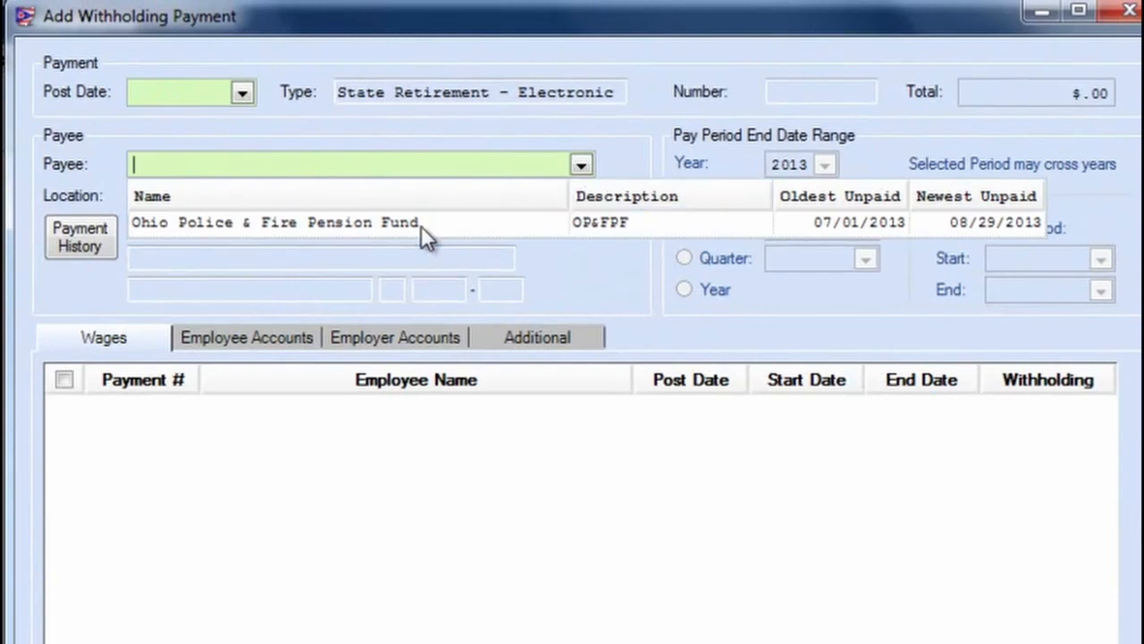
left_click(581, 166)
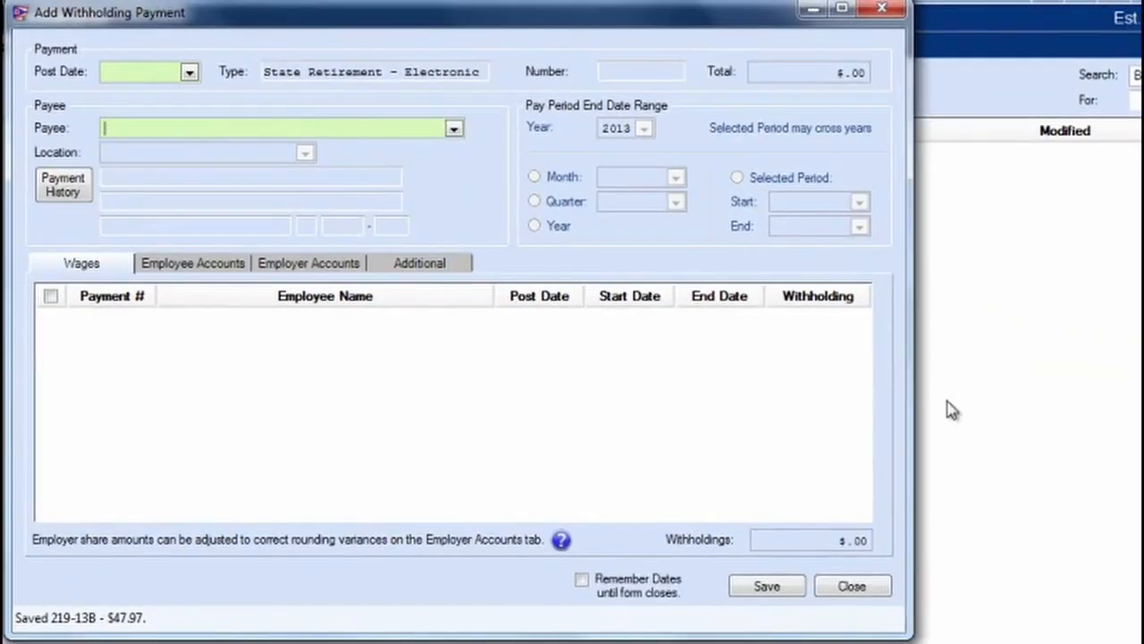
left_click(860, 585)
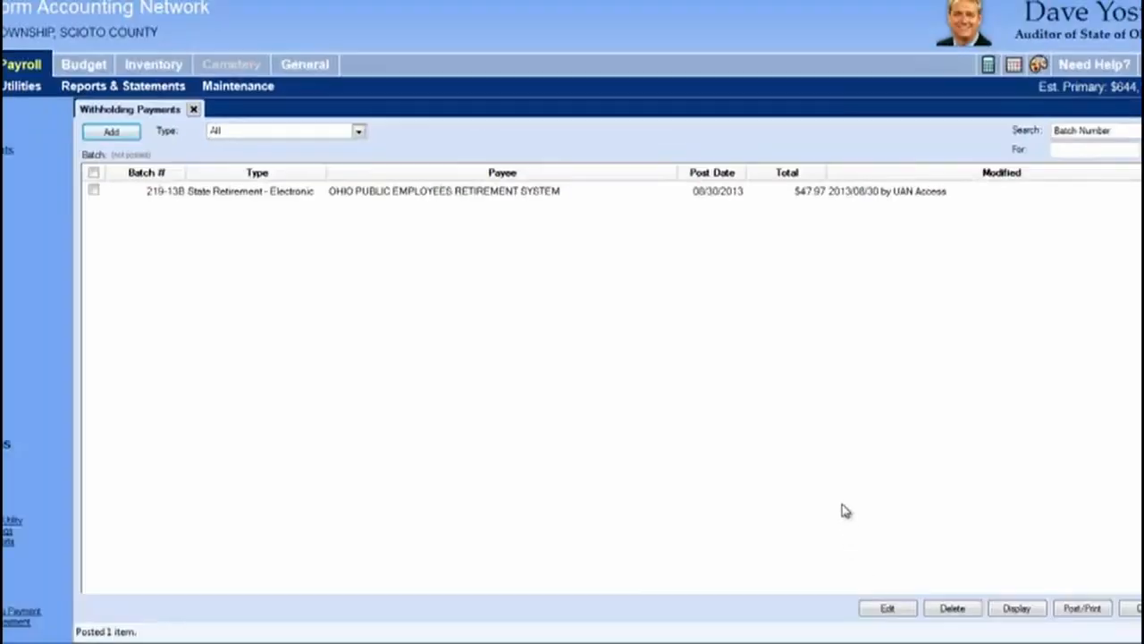